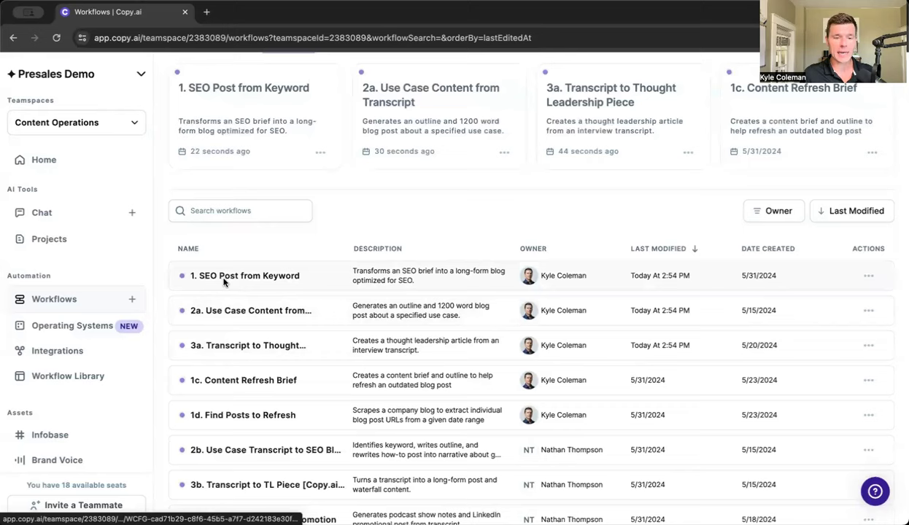
Open the "1. SEO Post from Keyword" workflow in a new tab and examine its keyword and value_prop inputs and its steps
super+click(246, 278)
key(ctrl+Tab)
click(487, 201)
drag(597, 161, 537, 168)
drag(600, 192, 530, 190)
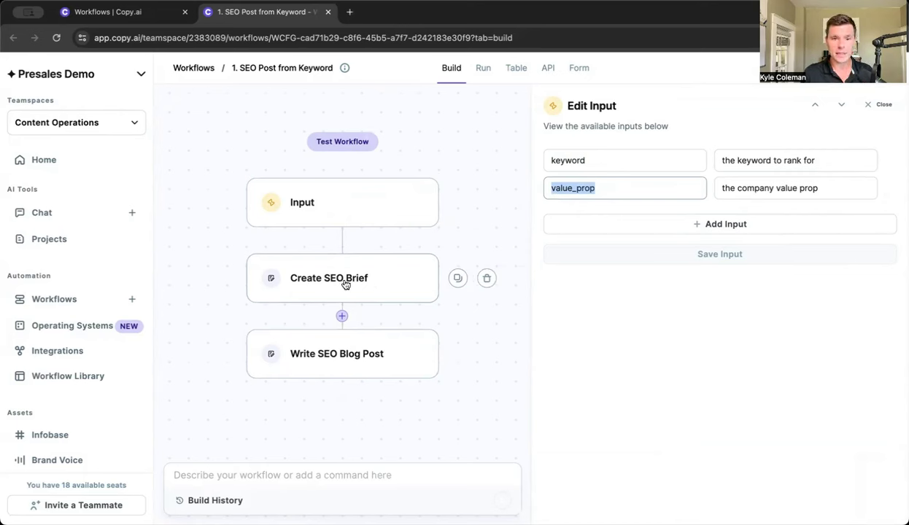
drag(598, 159, 546, 163)
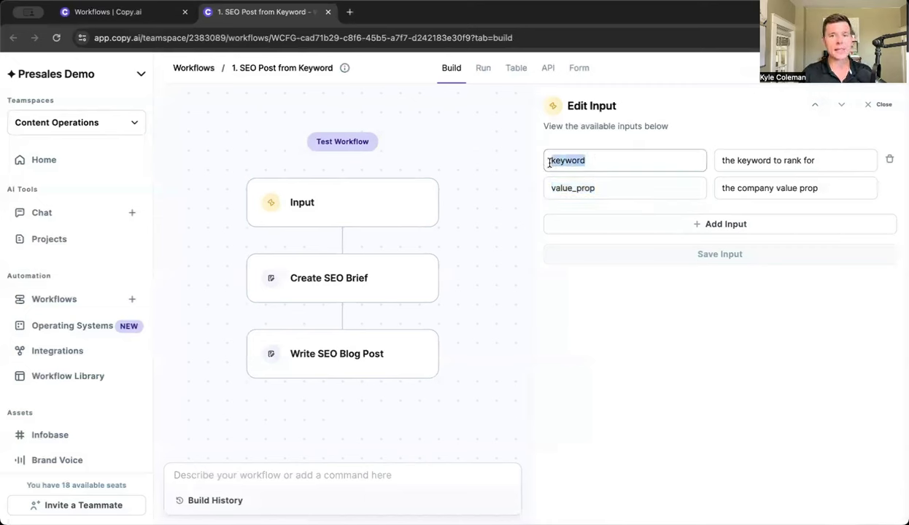
click(343, 356)
Open the run table of the SEO workflow and read the "digital transformation plan" run in a widened details pane
click(516, 67)
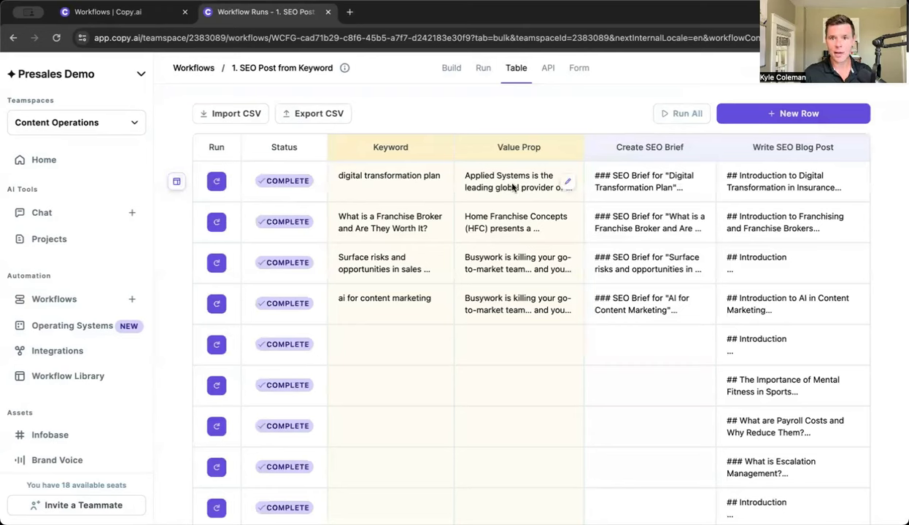
click(175, 181)
drag(548, 262, 167, 291)
click(832, 379)
scroll(143, 317, down, 2)
scroll(158, 308, down, 9)
scroll(156, 308, down, 19)
click(474, 63)
scroll(287, 345, down, 14)
View the full Write SEO Blog Post output, read through the article, and close the expanded view
click(865, 237)
scroll(332, 226, down, 3)
scroll(328, 226, down, 1)
scroll(597, 379, down, 1)
scroll(597, 380, down, 6)
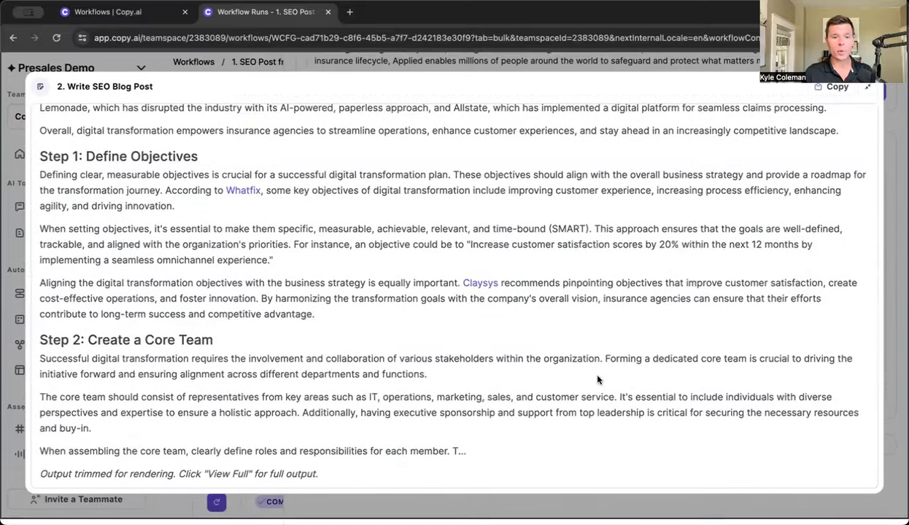
scroll(598, 380, up, 3)
scroll(138, 76, up, 10)
click(137, 64)
Return to the workflow list and open the "2a. Use Case Content from Transcript" workflow in a new tab
click(71, 298)
click(654, 338)
super+click(239, 406)
click(385, 13)
Examine the inputs and the individual steps of the use case content workflow on its build canvas
click(476, 190)
double_click(547, 189)
scroll(369, 286, down, 3)
click(338, 267)
click(331, 336)
scroll(376, 308, down, 1)
scroll(376, 307, down, 2)
click(331, 324)
scroll(413, 269, down, 3)
click(338, 397)
scroll(724, 435, down, 2)
scroll(689, 417, up, 2)
scroll(760, 407, down, 1)
scroll(660, 361, down, 5)
click(589, 457)
scroll(686, 391, down, 3)
click(643, 279)
scroll(651, 400, down, 2)
scroll(652, 400, up, 3)
click(523, 167)
scroll(397, 300, down, 3)
scroll(491, 365, down, 2)
Open the use case workflow's run table and read the first run's step outputs in a widened details pane
click(507, 68)
click(538, 68)
click(176, 183)
drag(543, 266, 392, 270)
scroll(388, 272, down, 5)
scroll(388, 272, down, 9)
scroll(389, 272, down, 10)
scroll(738, 242, down, 1)
View the full Write Article output, read through the article, and close the expanded view
click(840, 239)
scroll(507, 292, down, 3)
scroll(506, 292, down, 2)
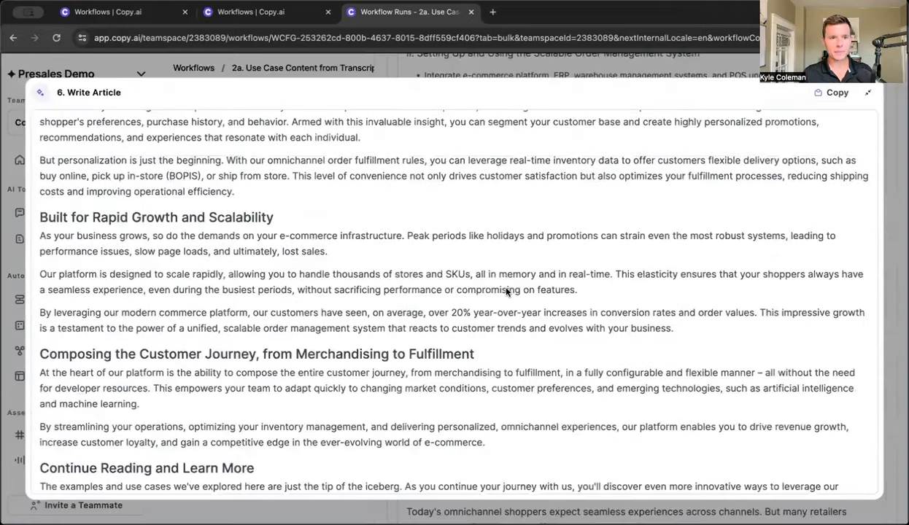
scroll(507, 289, up, 4)
click(465, 71)
Return to the workflow list and open the "3a. Transcript to Thought Leadership Piece" workflow
click(46, 298)
click(661, 339)
click(483, 205)
Examine the chain of steps in the thought leadership workflow on its build canvas
click(371, 360)
scroll(409, 351, down, 3)
scroll(452, 339, down, 3)
scroll(357, 319, down, 4)
scroll(331, 312, down, 2)
scroll(379, 312, down, 6)
scroll(386, 330, down, 5)
scroll(449, 360, down, 10)
scroll(450, 360, down, 2)
scroll(361, 412, down, 2)
Open the thought leadership workflow's run table and read the first run's outputs, including Summarize Voice, Refine Summarize Voice and Extract quotes
click(550, 67)
click(175, 181)
drag(562, 240, 276, 238)
scroll(316, 196, down, 1)
scroll(289, 219, down, 10)
scroll(285, 227, down, 8)
scroll(284, 227, down, 8)
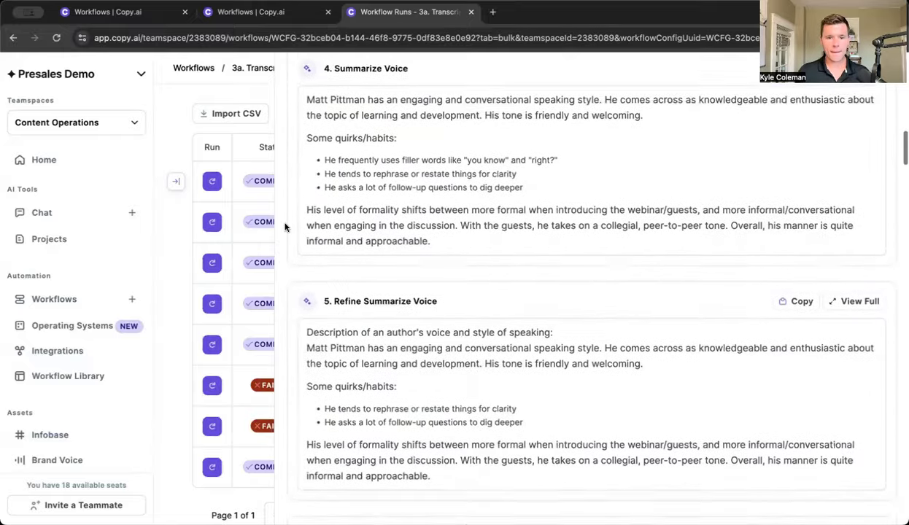
scroll(287, 274, down, 4)
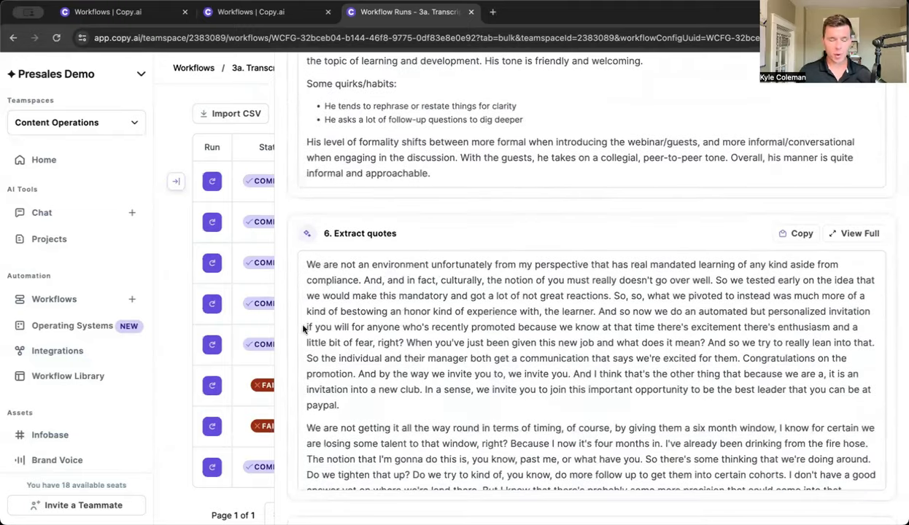